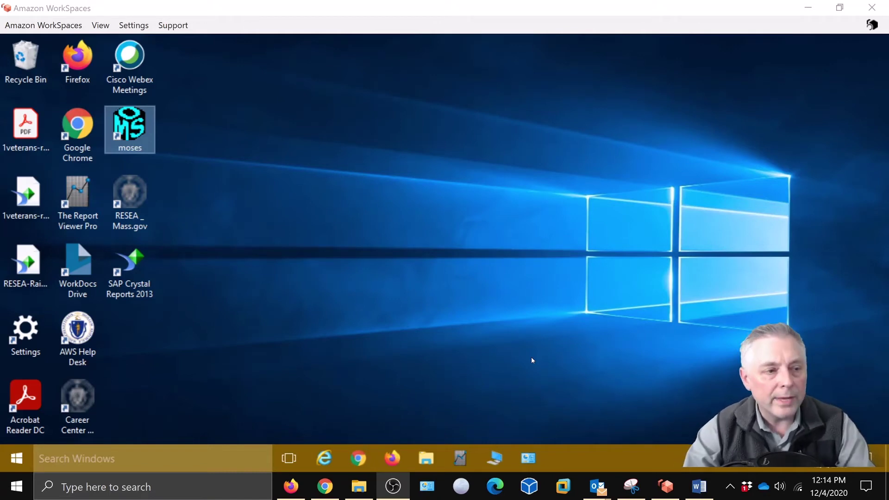
- Enable High DPI Mode in the WorkSpaces client's Display Settings and save the change
left_click(133, 25)
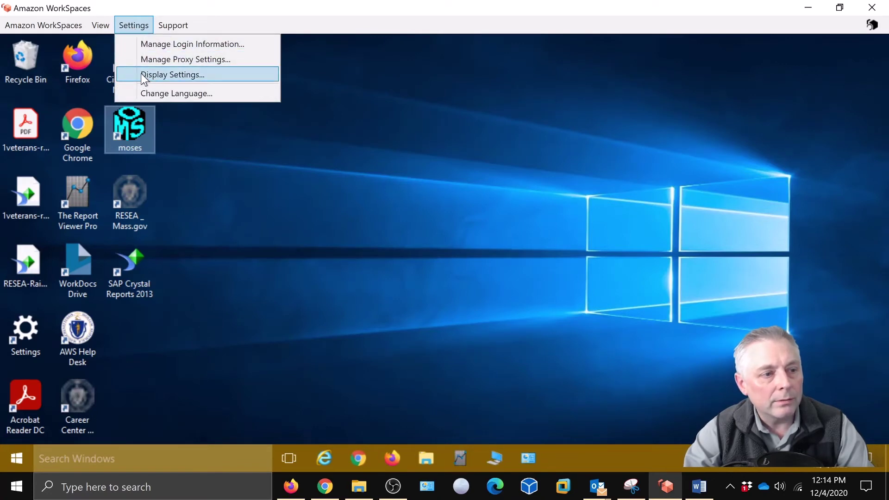
left_click(171, 74)
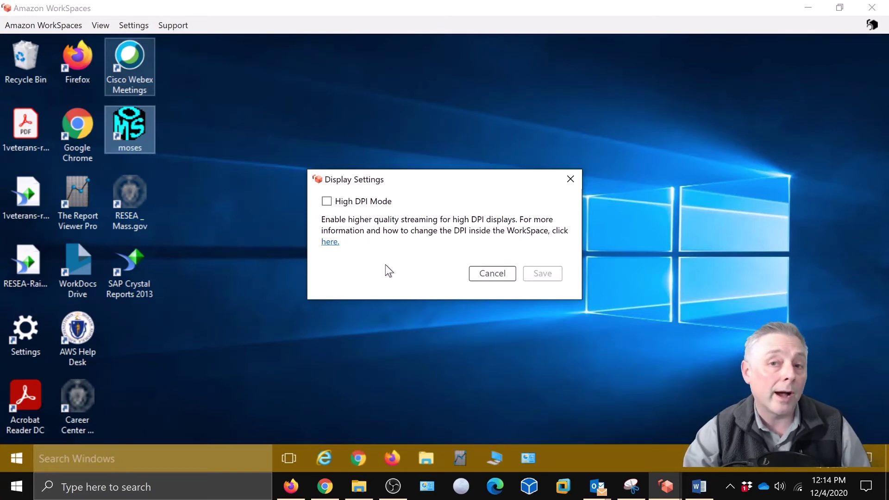
left_click(327, 201)
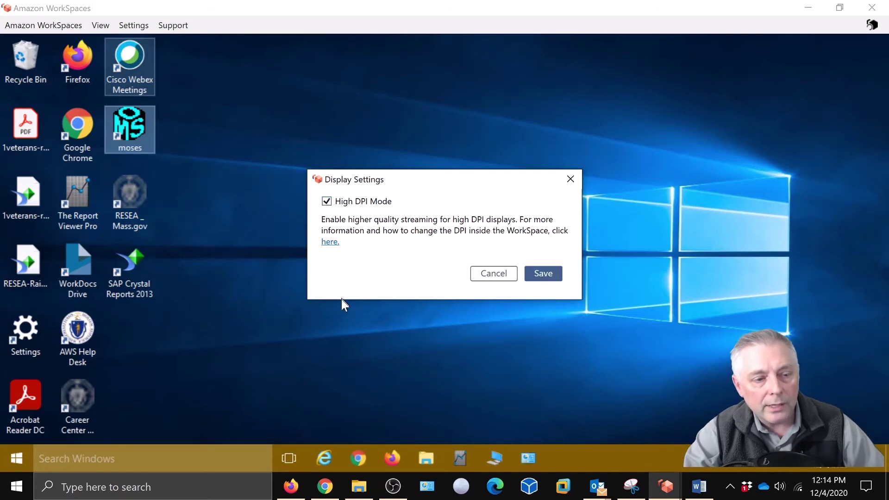
left_click(537, 272)
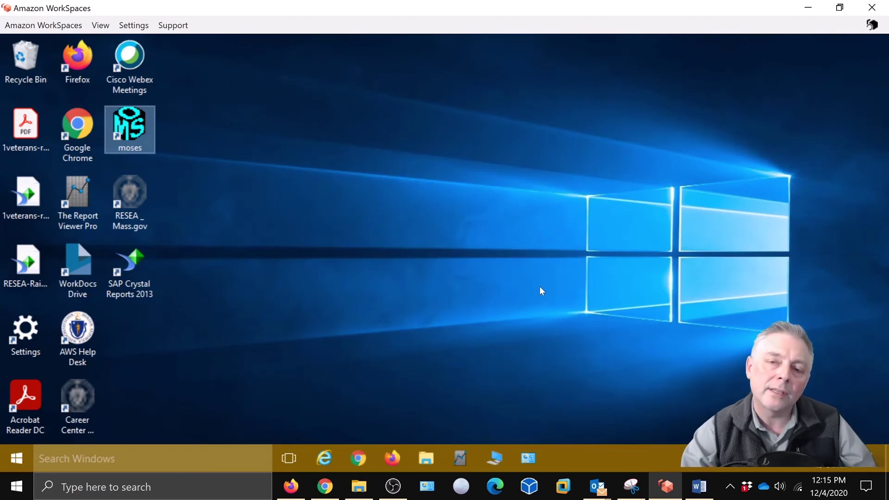